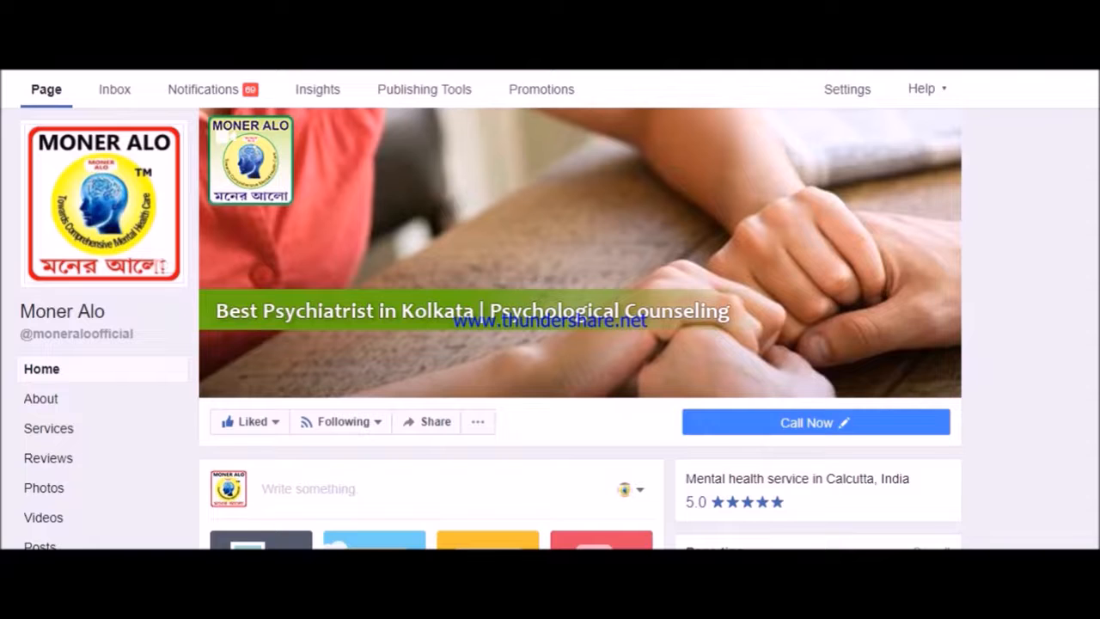
Open the page's settings and display the Audience optimisation for posts option to check that preferred audience selection is allowed.
{"action": "left_click", "coordinate": [862, 97]}
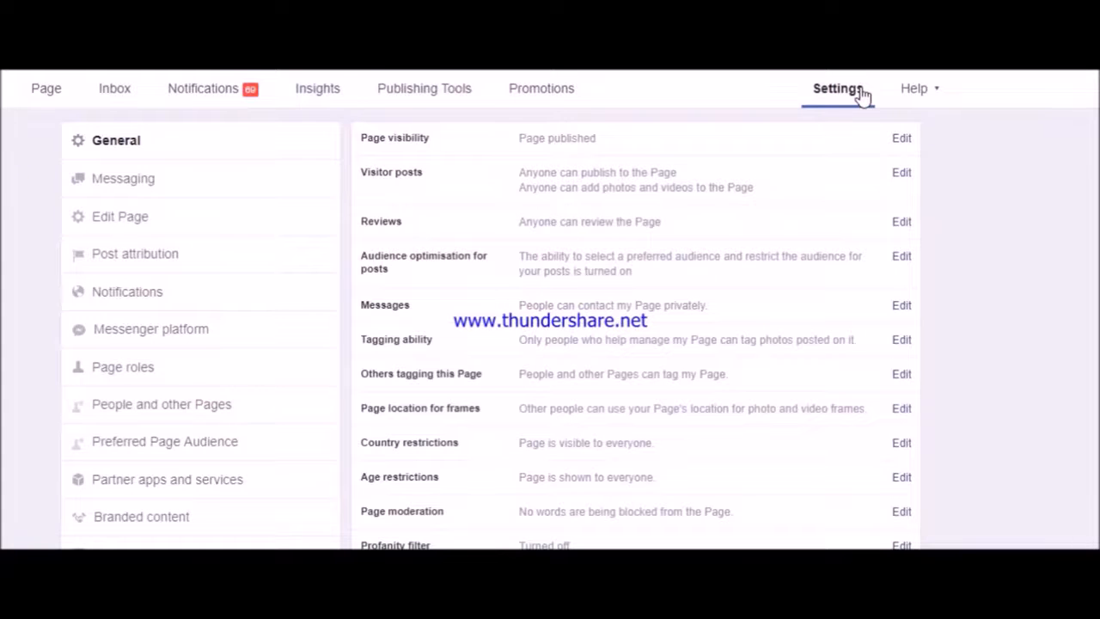
{"action": "left_click", "coordinate": [522, 271]}
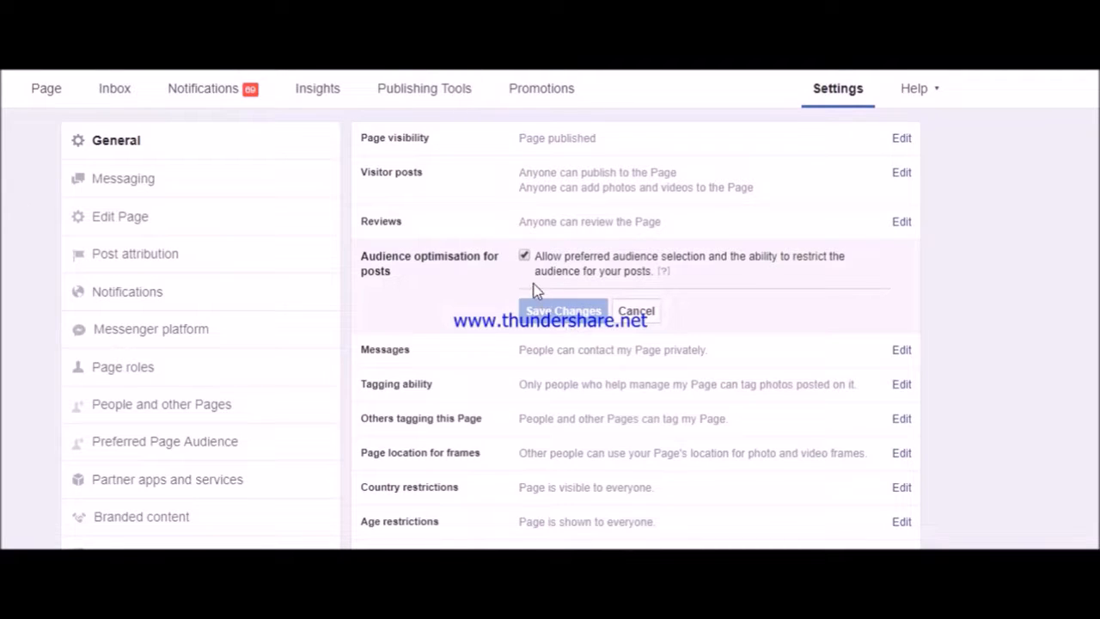
Start a new page post from Publishing Tools and attach the "Thoughts become things" quote image.
{"action": "left_click", "coordinate": [438, 94]}
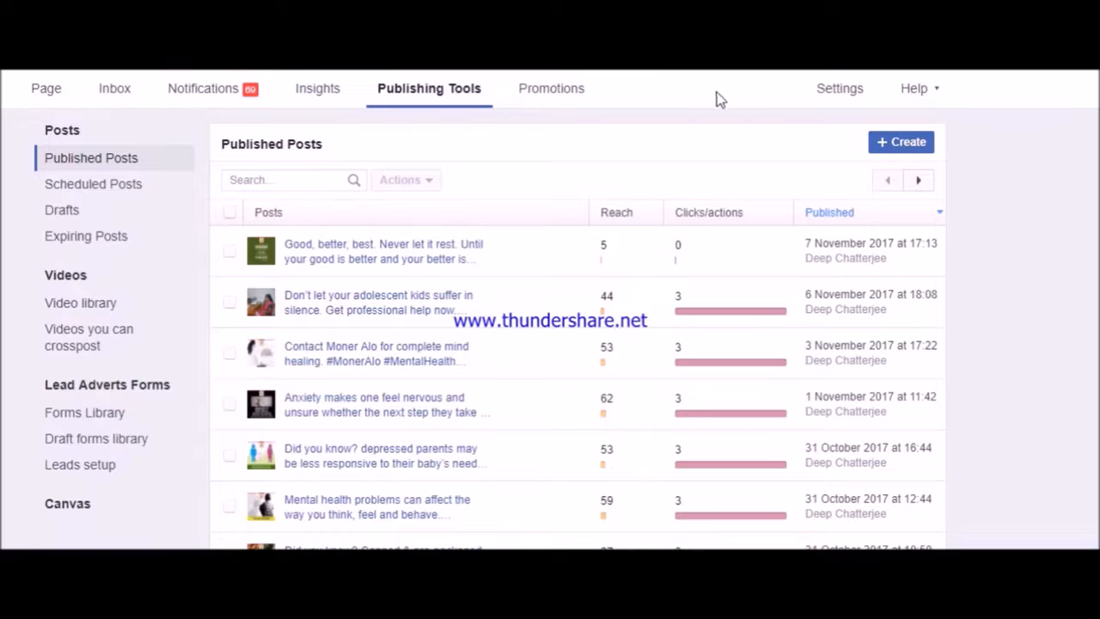
{"action": "left_click", "coordinate": [899, 143]}
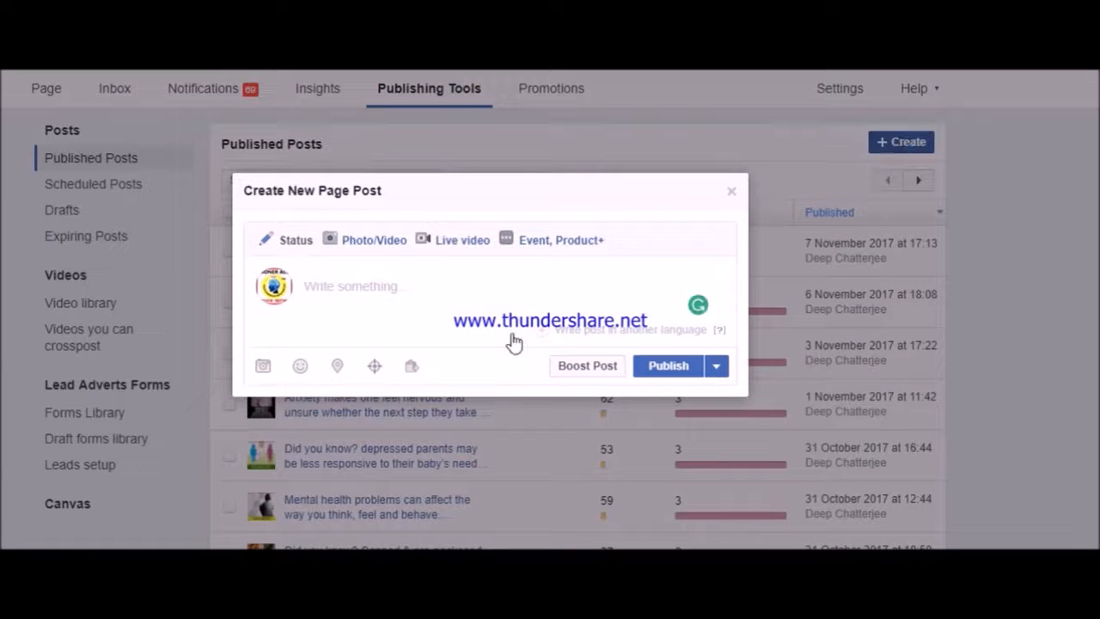
{"action": "left_click", "coordinate": [262, 367]}
{"action": "double_click", "coordinate": [715, 446]}
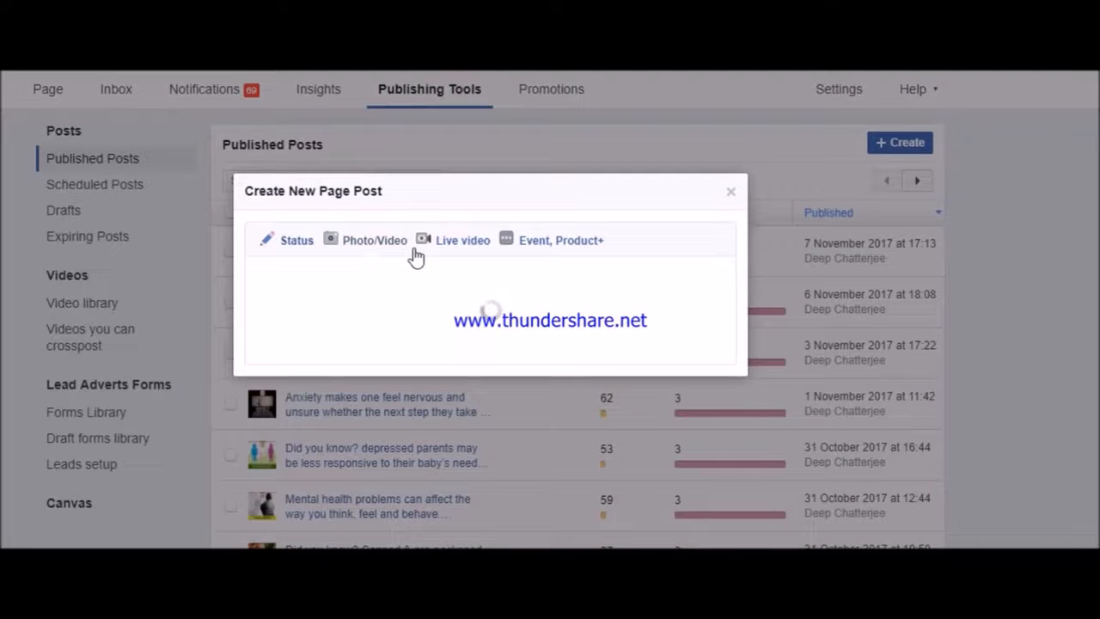
Caption the photo “Thoughts become things” think positive thoughts for a positive life., with #MotivationalQuotes #MonerAlo on a separate line below.
{"action": "left_click", "coordinate": [367, 289]}
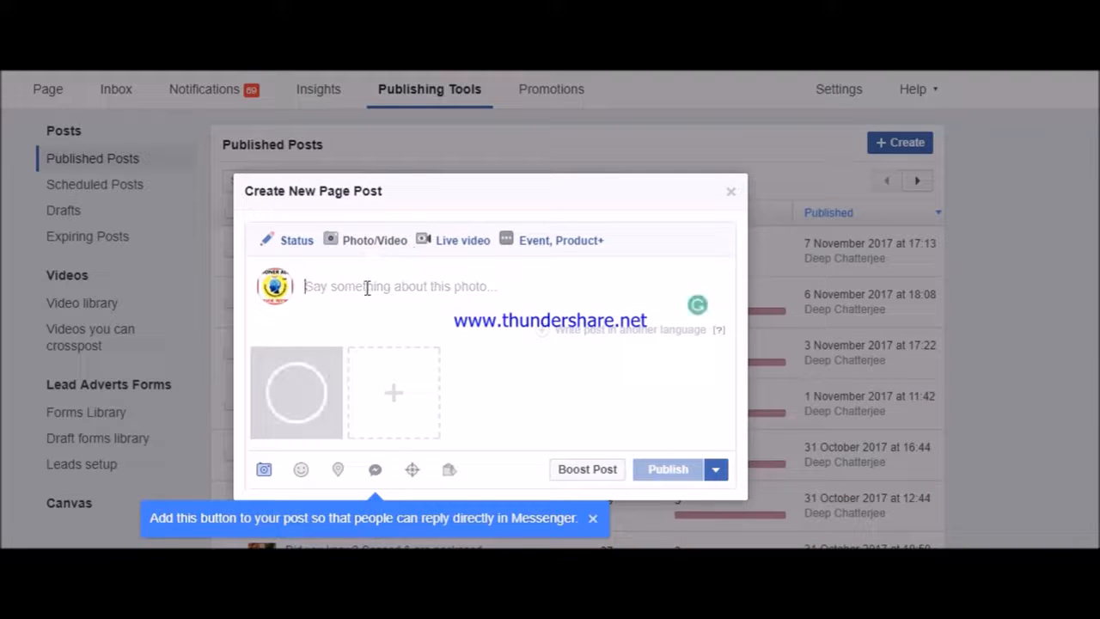
{"action": "type", "text": "\"Thoughts become things\" think positive thoughts for a positive life."}
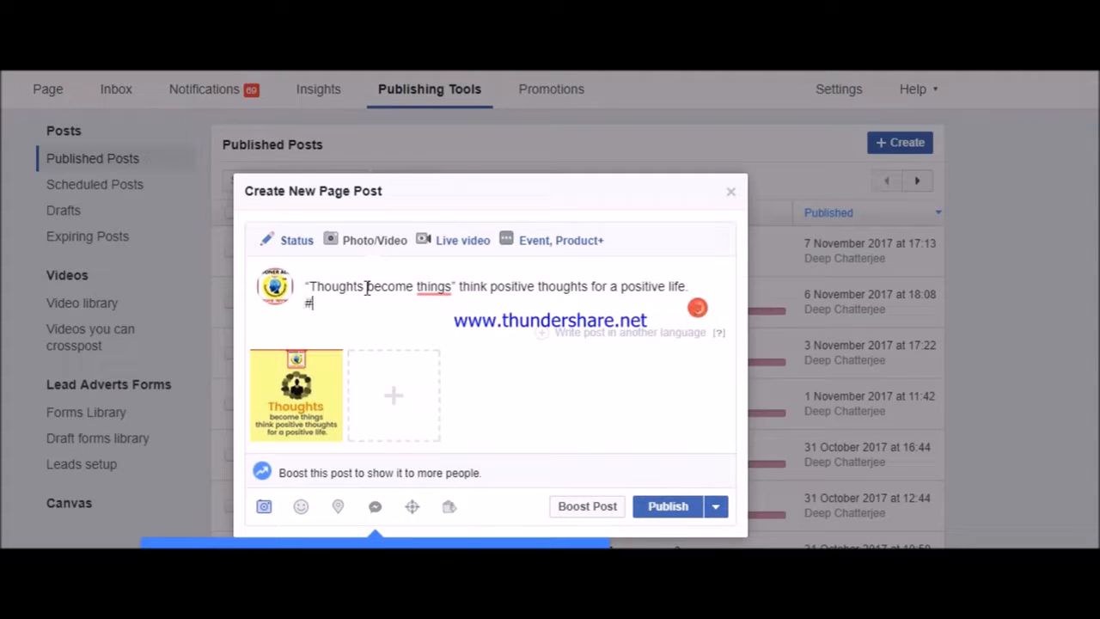
{"action": "key", "text": "Return"}
{"action": "type", "text": "#Motiv"}
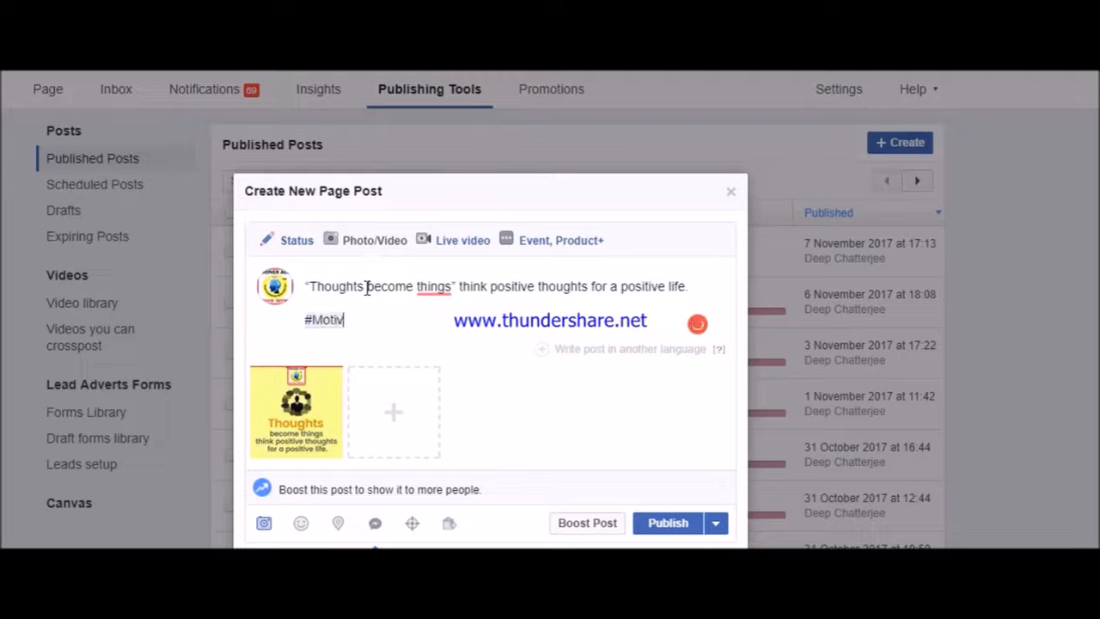
{"action": "type", "text": "ationalQuot"}
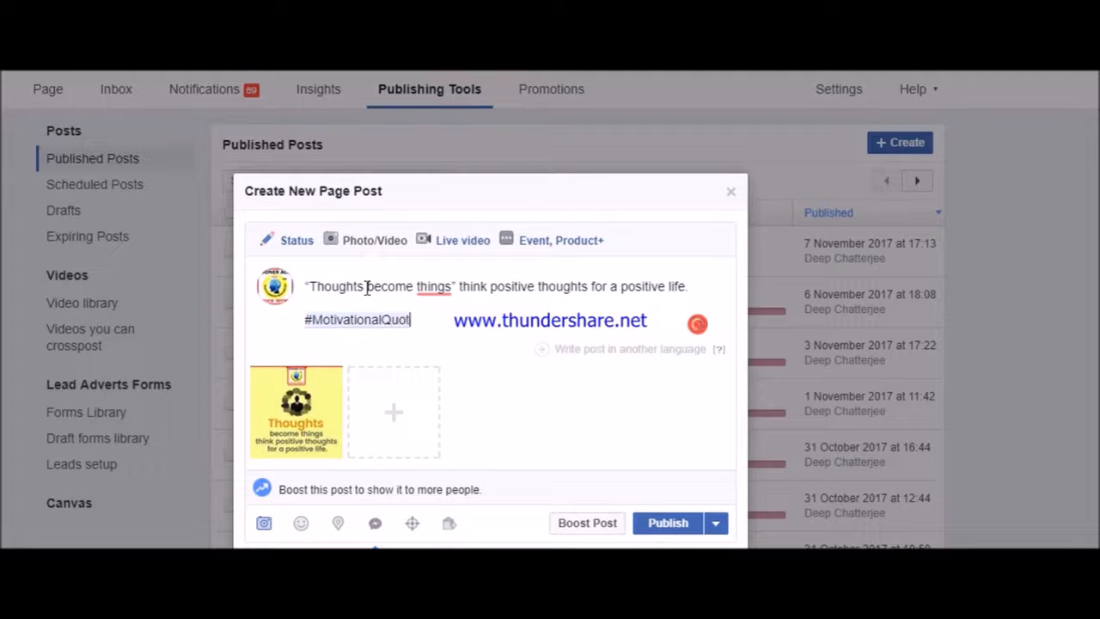
{"action": "type", "text": "es #MonerAlo"}
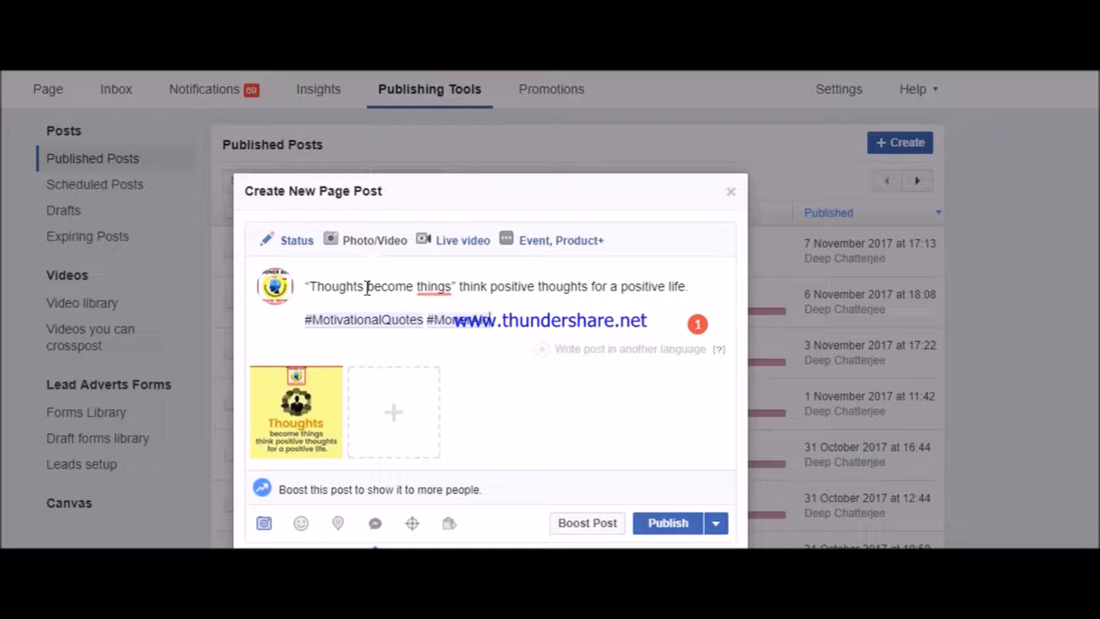
Open the post's audience targeting and add Motivation as a preferred audience interest.
{"action": "left_click", "coordinate": [414, 524]}
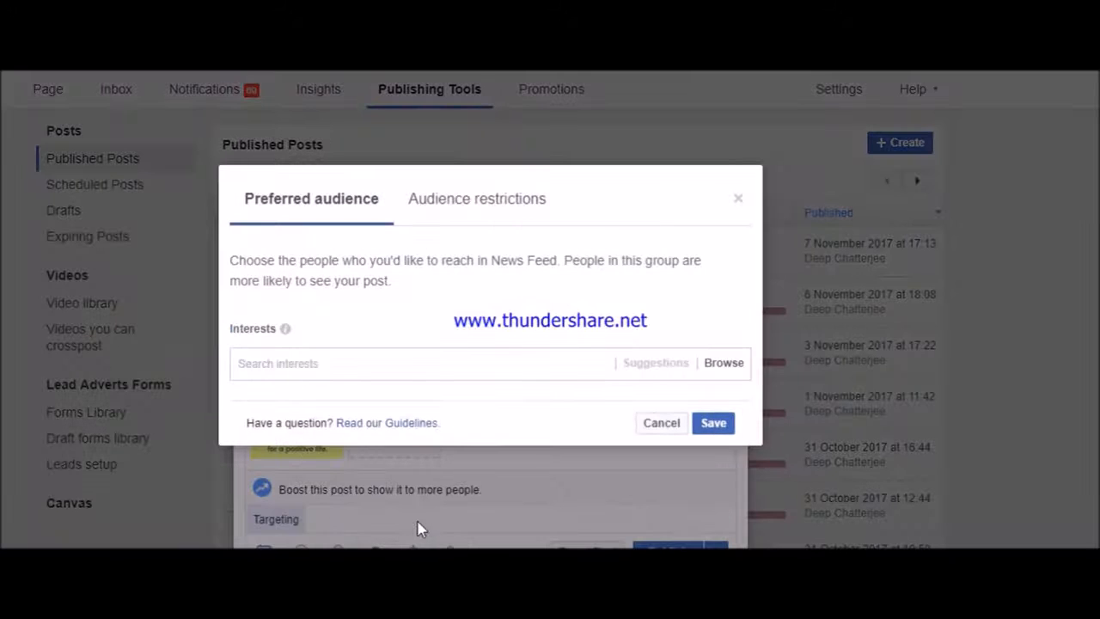
{"action": "left_click", "coordinate": [435, 369]}
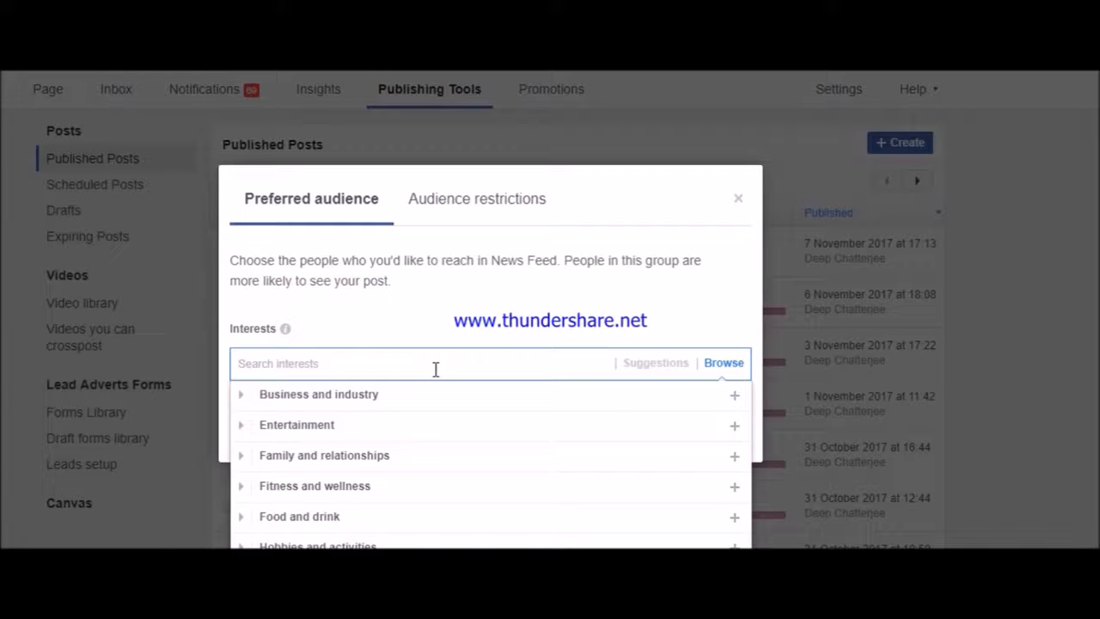
{"action": "type", "text": "motivation"}
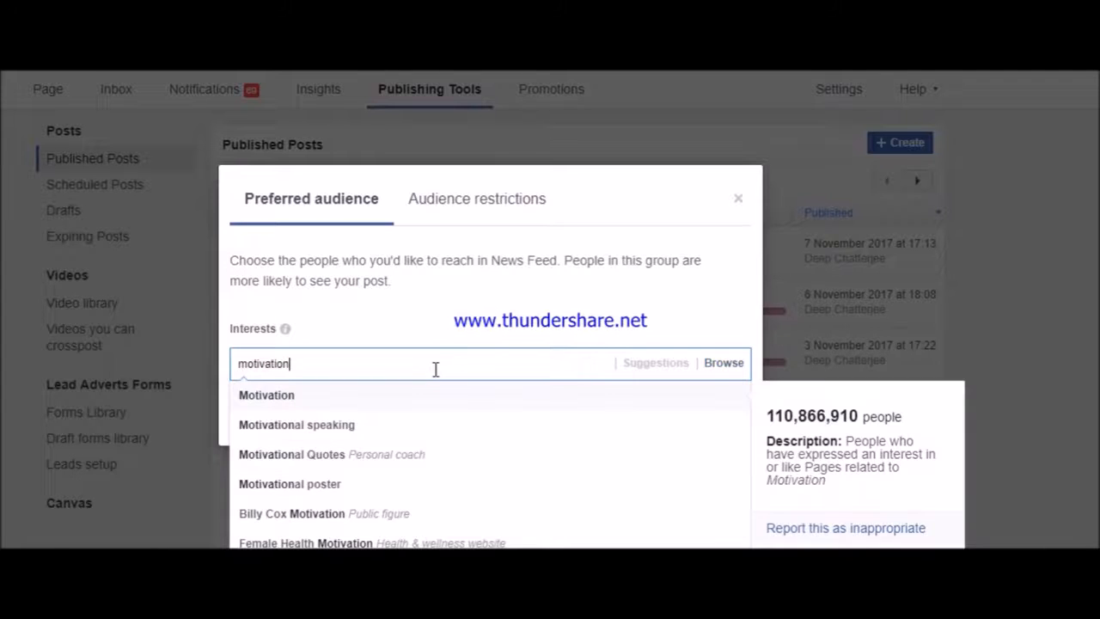
{"action": "left_click", "coordinate": [360, 395]}
{"action": "type", "text": "mo"}
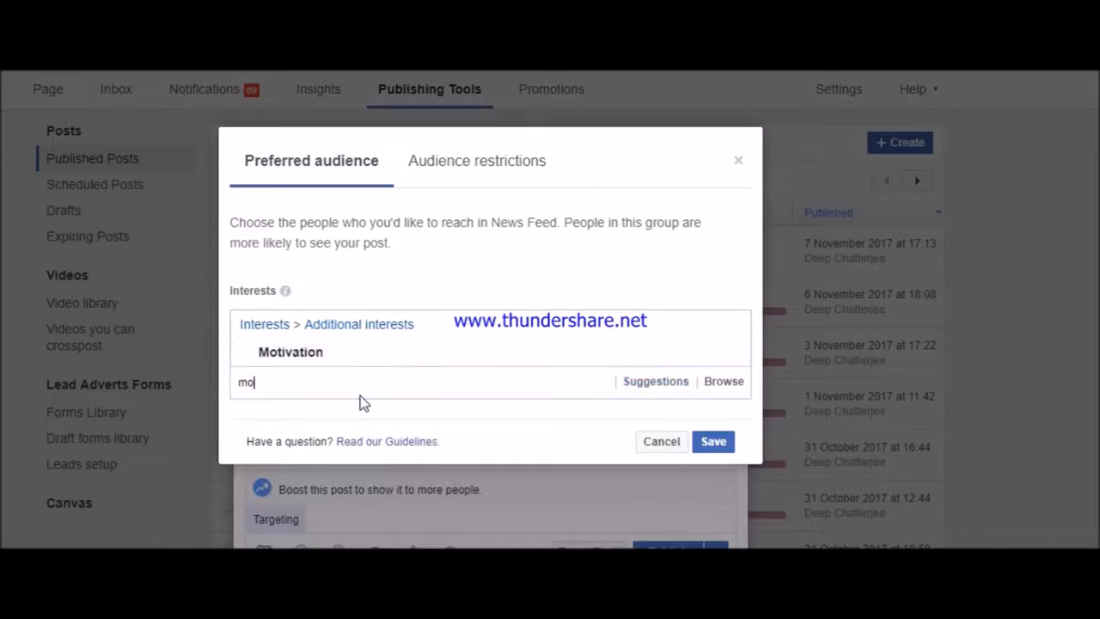
{"action": "type", "text": "tivation"}
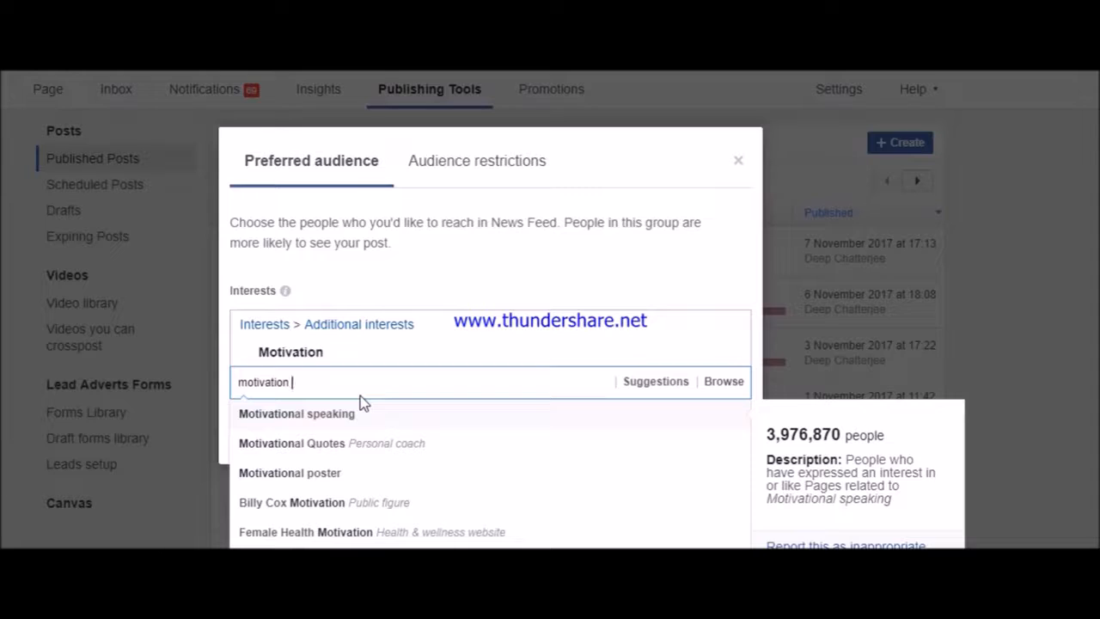
{"action": "key", "text": "BackSpace"}
{"action": "key", "text": "BackSpace"}
{"action": "key", "text": "BackSpace"}
{"action": "key", "text": "BackSpace"}
{"action": "key", "text": "BackSpace"}
{"action": "key", "text": "BackSpace"}
{"action": "key", "text": "BackSpace"}
{"action": "key", "text": "BackSpace"}
{"action": "key", "text": "BackSpace"}
{"action": "key", "text": "BackSpace"}
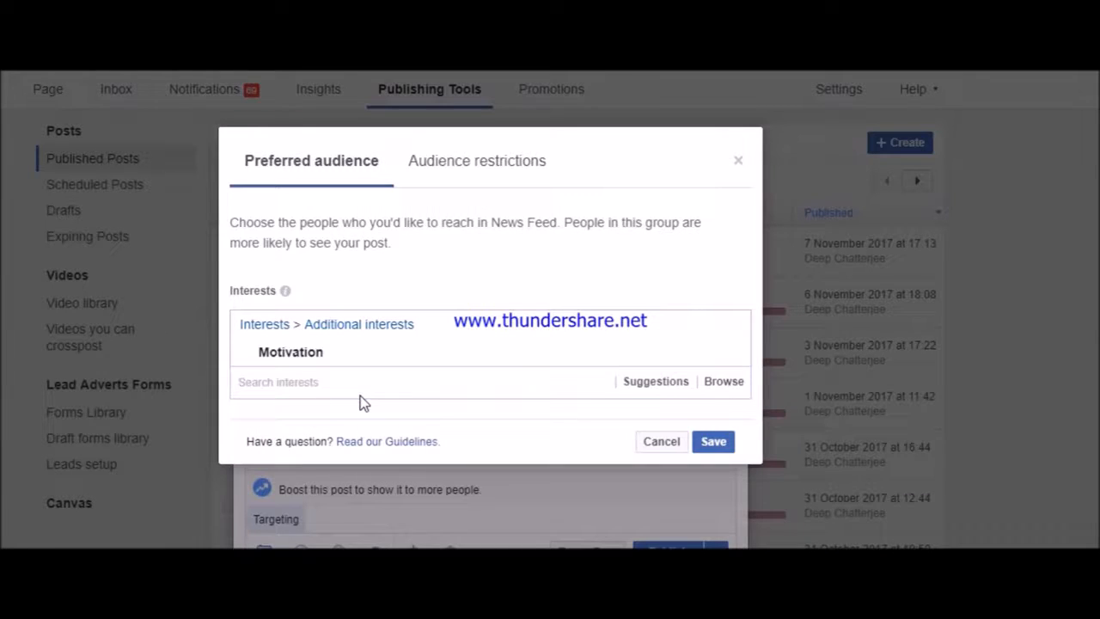
Search the interests for inspiration and look through the matching entries.
{"action": "type", "text": "inspiration"}
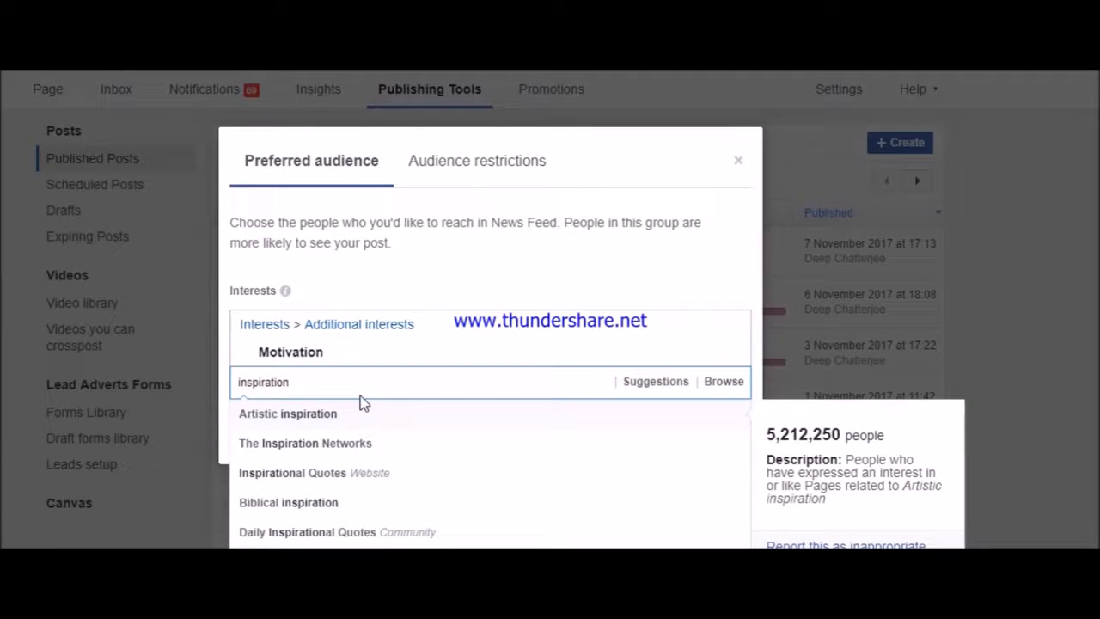
{"action": "key", "text": "Down"}
{"action": "key", "text": "Down"}
{"action": "key", "text": "Down"}
{"action": "key", "text": "Down"}
{"action": "key", "text": "Down"}
{"action": "key", "text": "Down"}
{"action": "key", "text": "Down"}
{"action": "key", "text": "Down"}
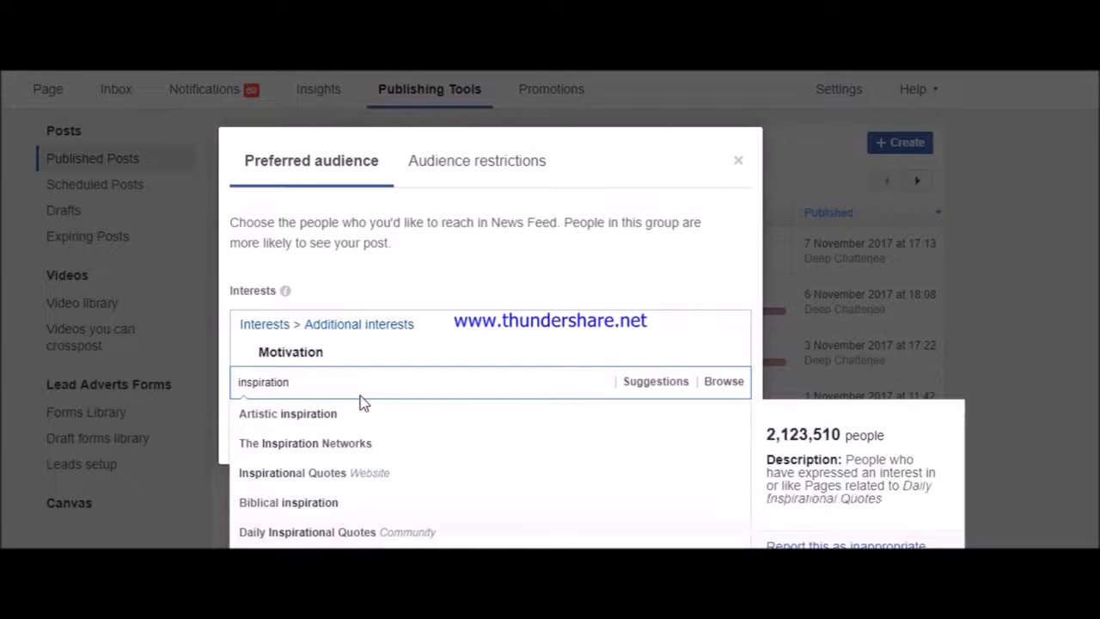
{"action": "key", "text": "Down"}
{"action": "key", "text": "Up"}
{"action": "key", "text": "Up"}
{"action": "key", "text": "Up"}
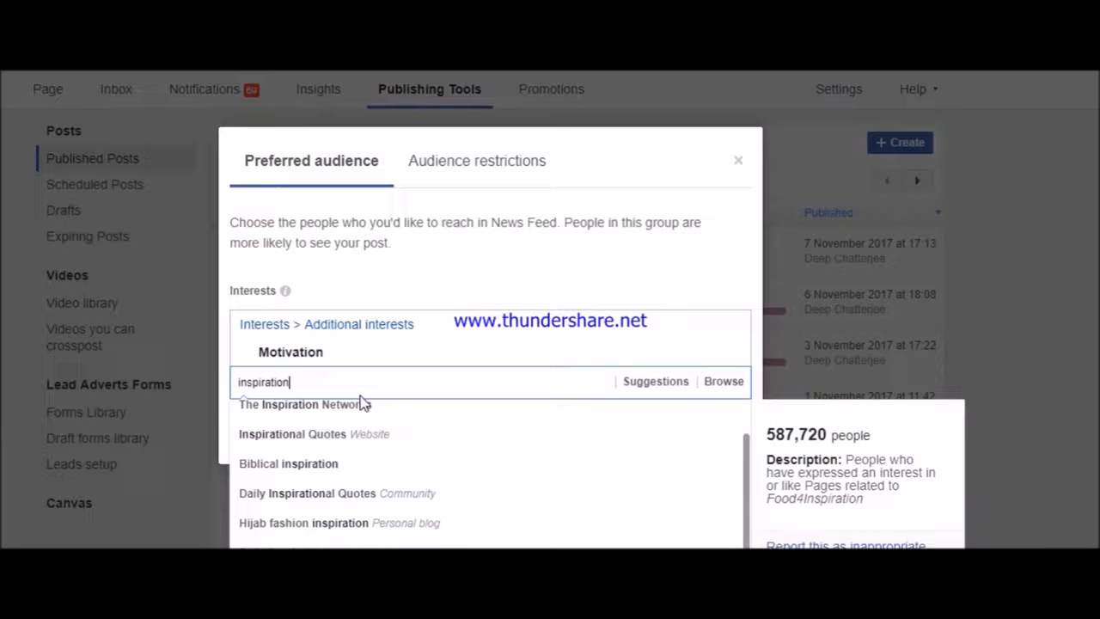
{"action": "scroll", "coordinate": [317, 522], "scroll_direction": "up", "scroll_amount": 1}
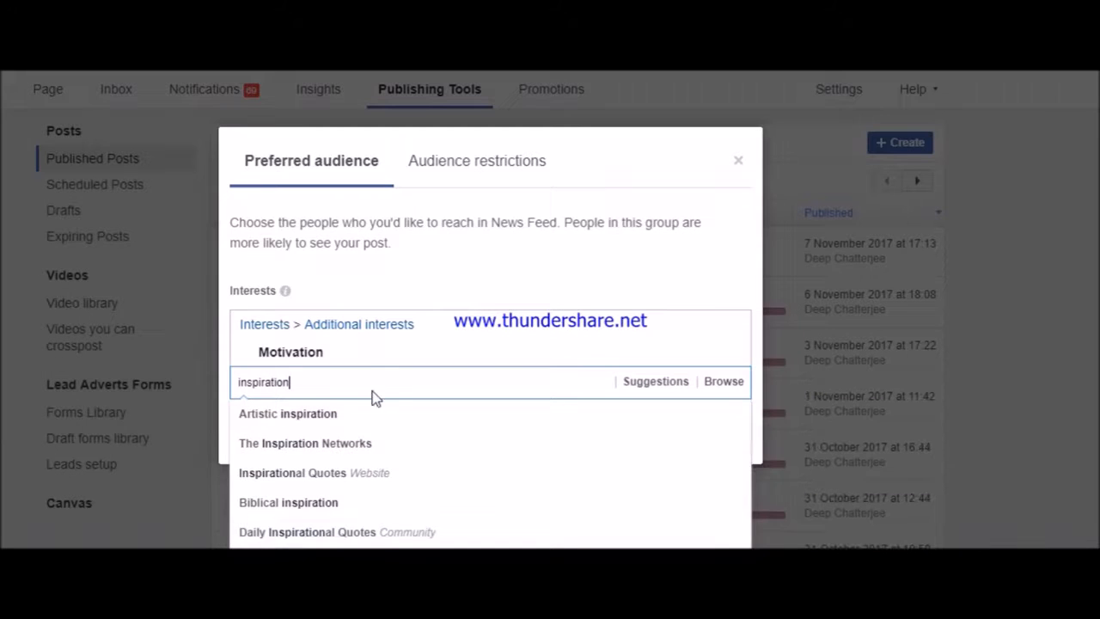
Add the suggested interests Emotion, Thought, Mind and Imagination to the preferred audience.
{"action": "left_click", "coordinate": [373, 394]}
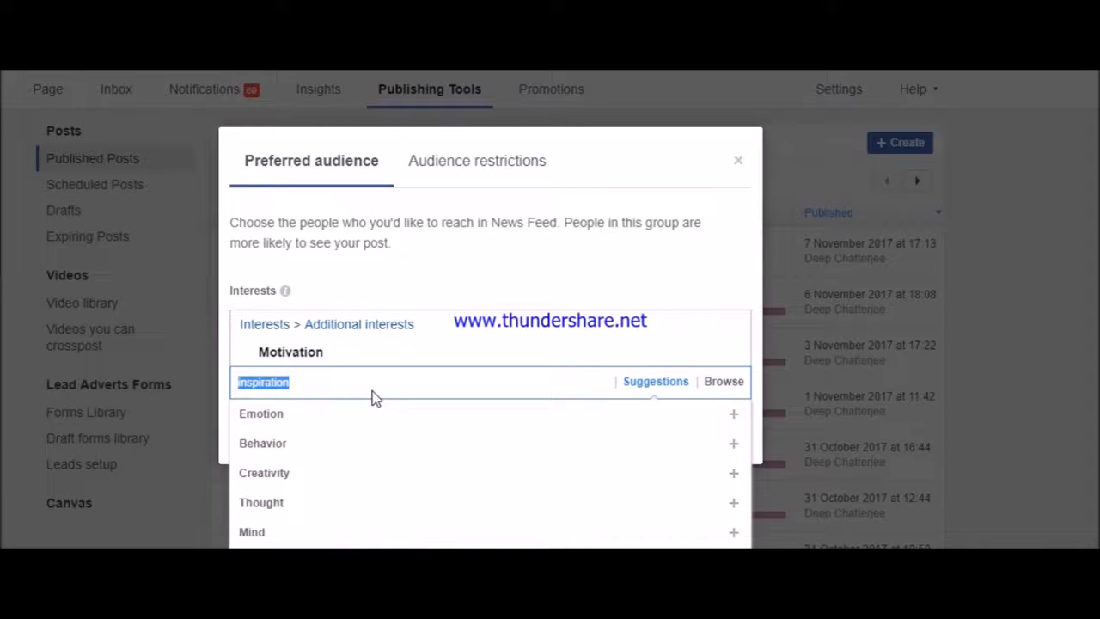
{"action": "left_click", "coordinate": [287, 414]}
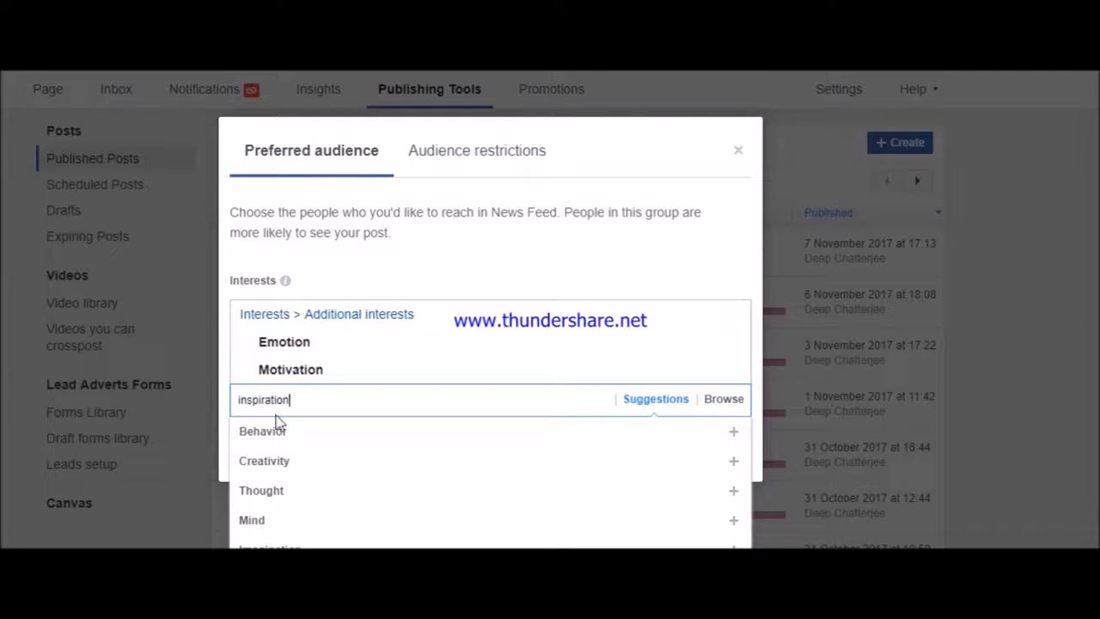
{"action": "left_click", "coordinate": [269, 493]}
{"action": "left_click", "coordinate": [263, 512]}
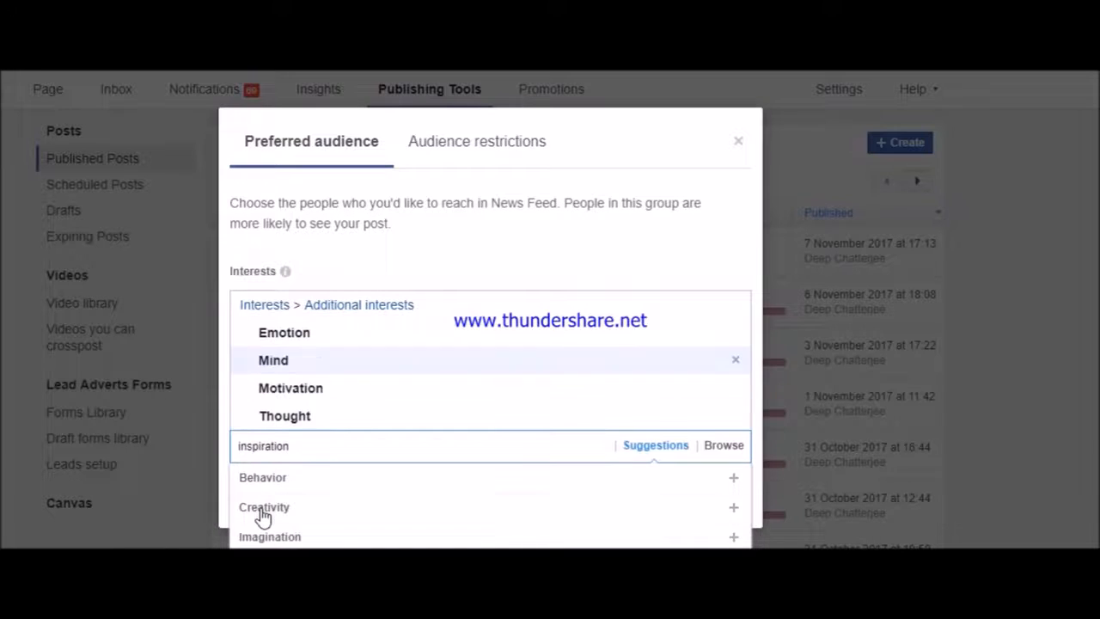
{"action": "left_click", "coordinate": [260, 528]}
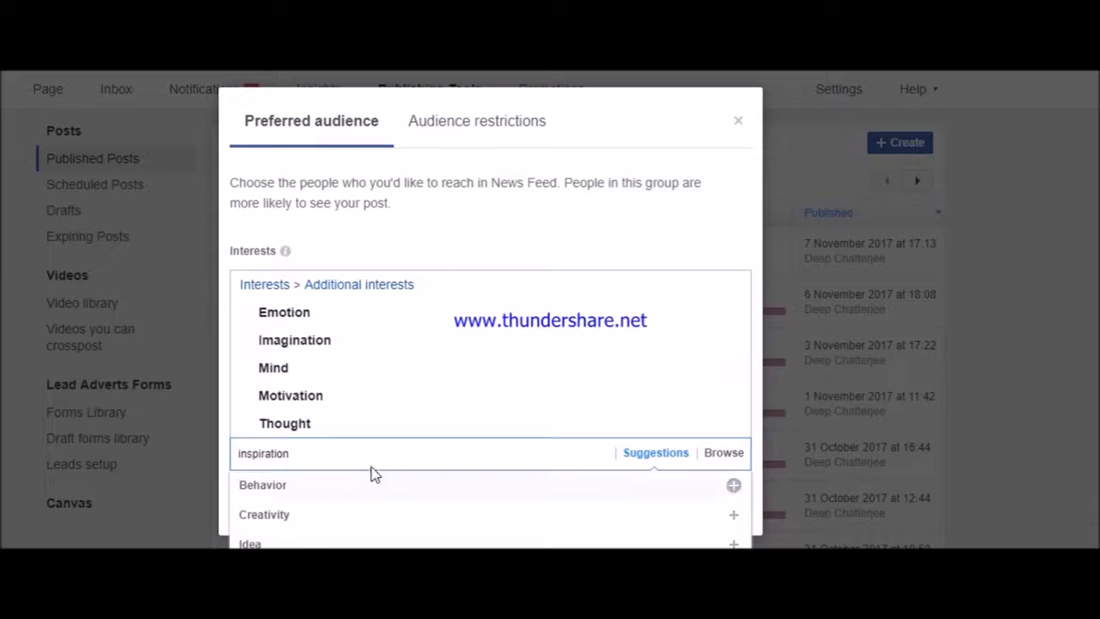
Replace the interest search text with psychology and add Psychology to the preferred audience.
{"action": "key", "text": "BackSpace"}
{"action": "key", "text": "BackSpace"}
{"action": "key", "text": "BackSpace"}
{"action": "key", "text": "BackSpace"}
{"action": "key", "text": "BackSpace"}
{"action": "key", "text": "BackSpace"}
{"action": "key", "text": "BackSpace"}
{"action": "key", "text": "BackSpace"}
{"action": "key", "text": "BackSpace"}
{"action": "key", "text": "BackSpace"}
{"action": "type", "text": "p"}
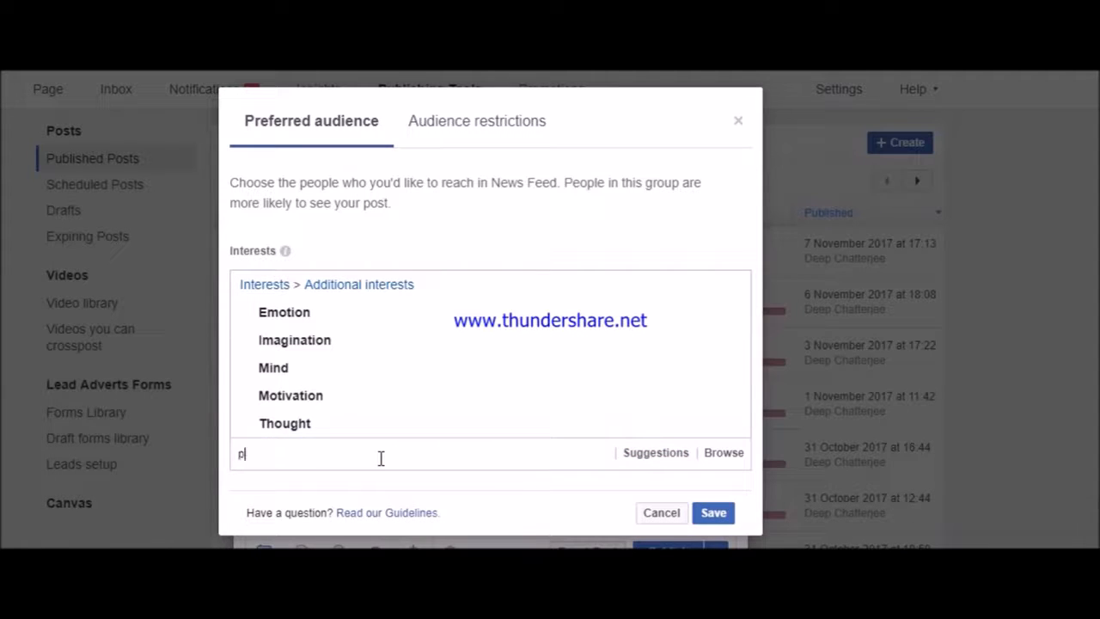
{"action": "type", "text": "sychology"}
{"action": "left_click", "coordinate": [344, 484]}
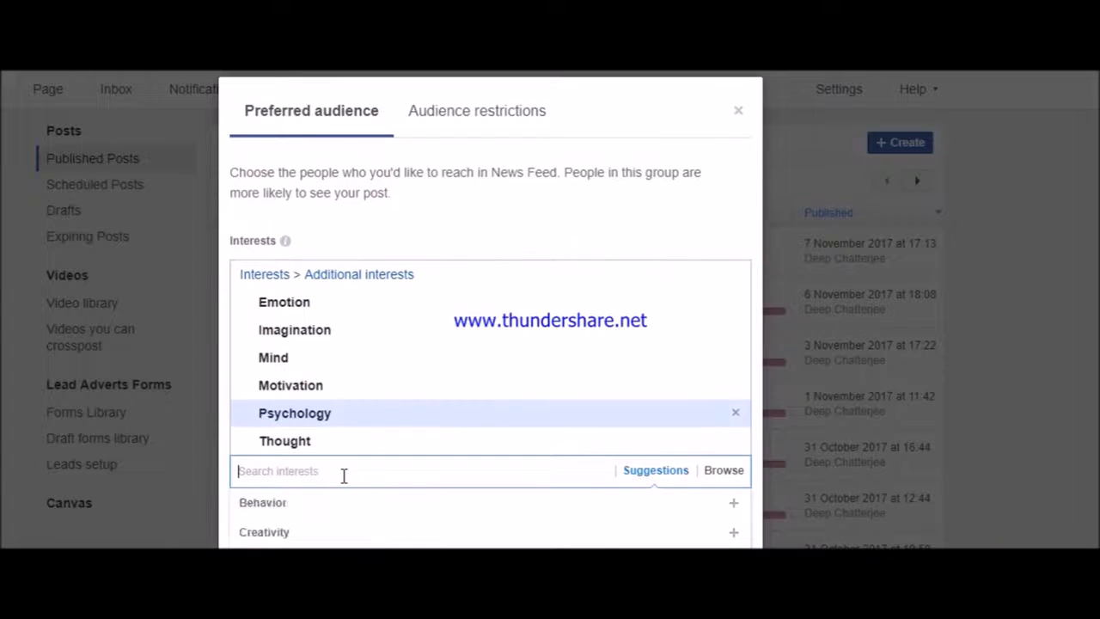
Search the interests for positive and add Positive Energy+ to the preferred audience.
{"action": "type", "text": "positive"}
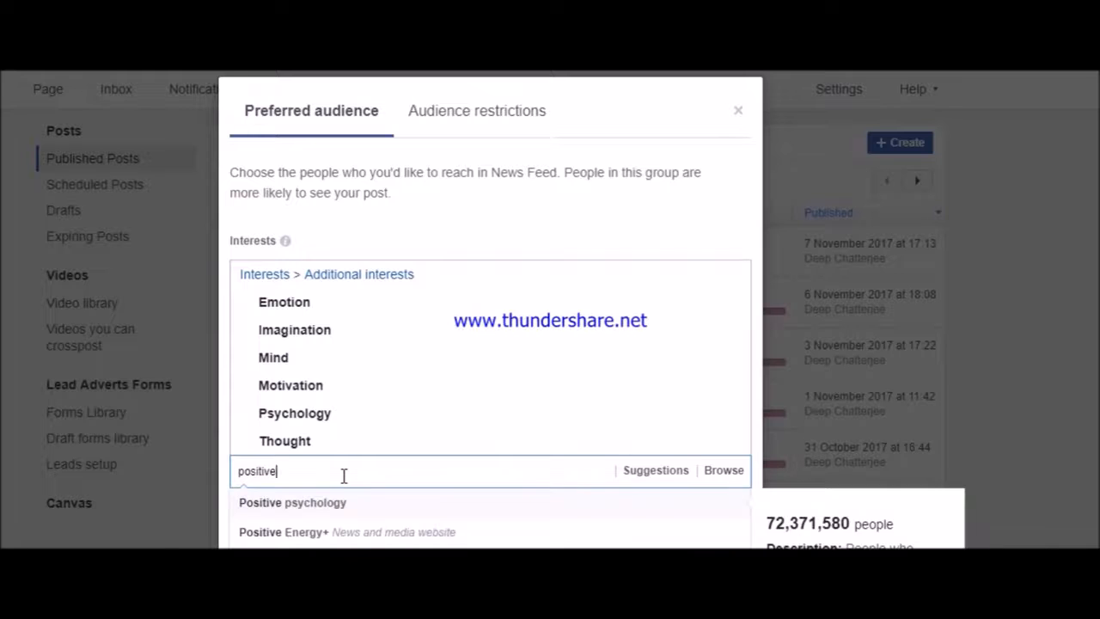
{"action": "key", "text": "Down"}
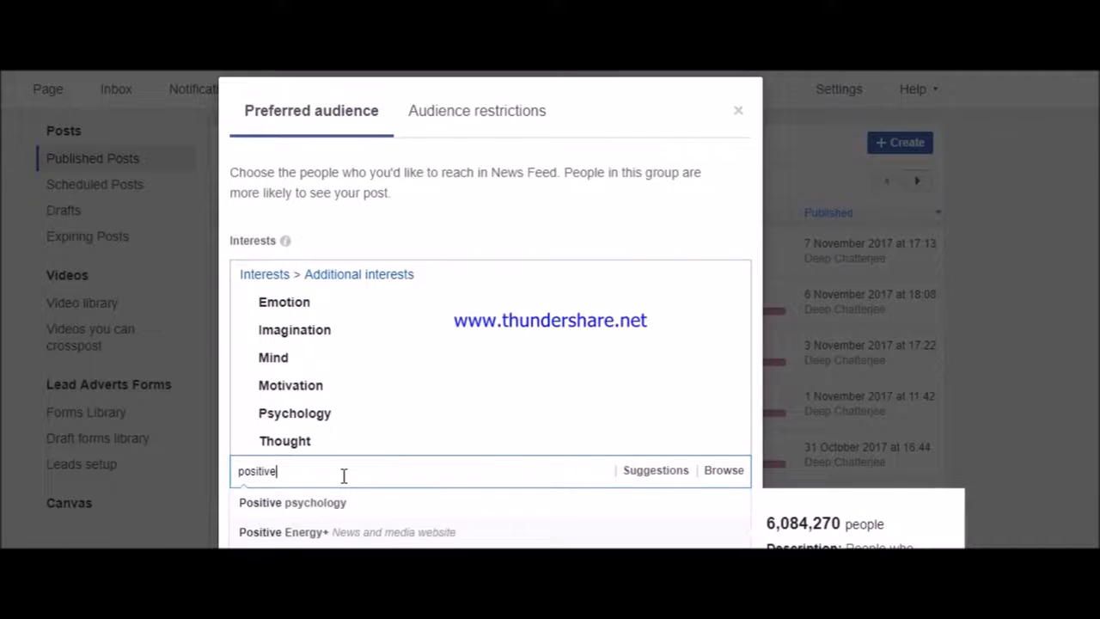
{"action": "key", "text": "Return"}
Search for positive thoughts, shorten the search to positive, and add Positive Attitude Quotes to the interests.
{"action": "type", "text": "pos"}
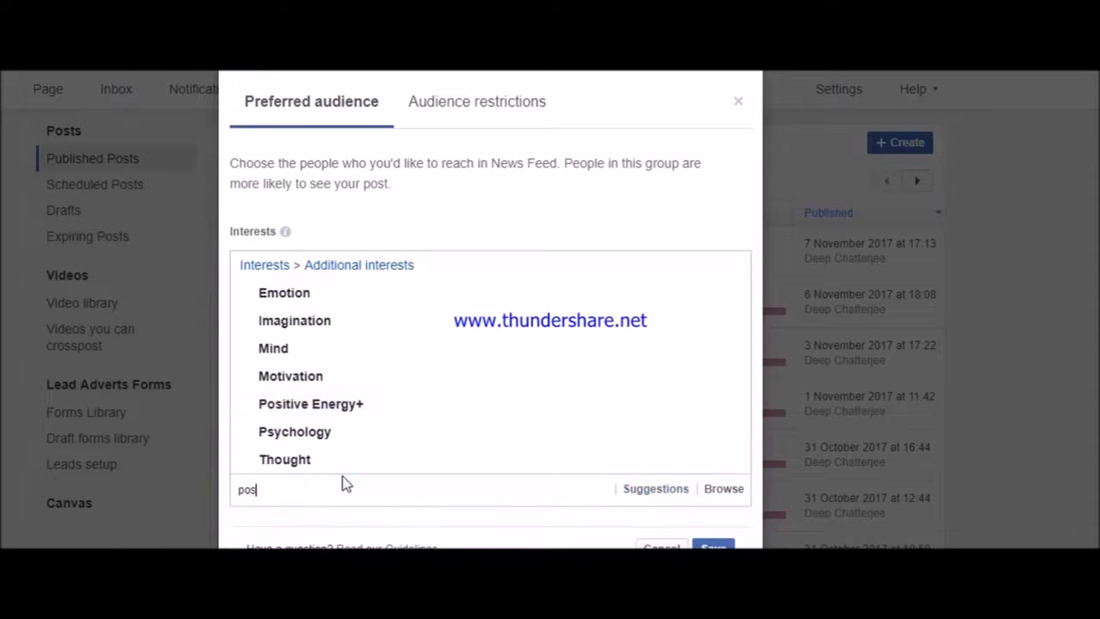
{"action": "type", "text": "itive tho"}
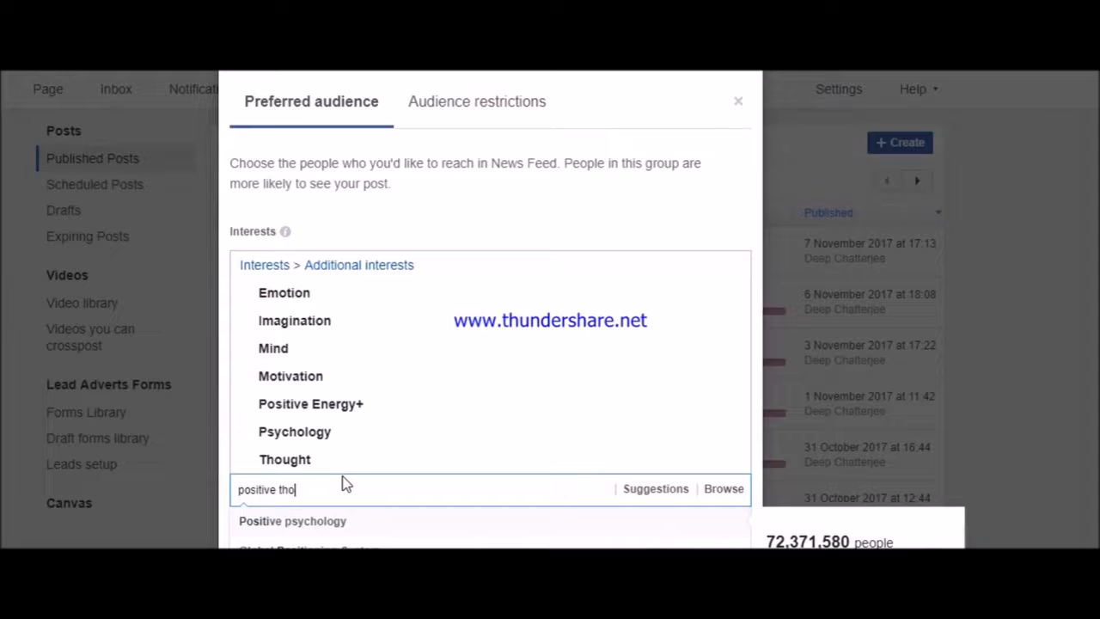
{"action": "type", "text": "ughts"}
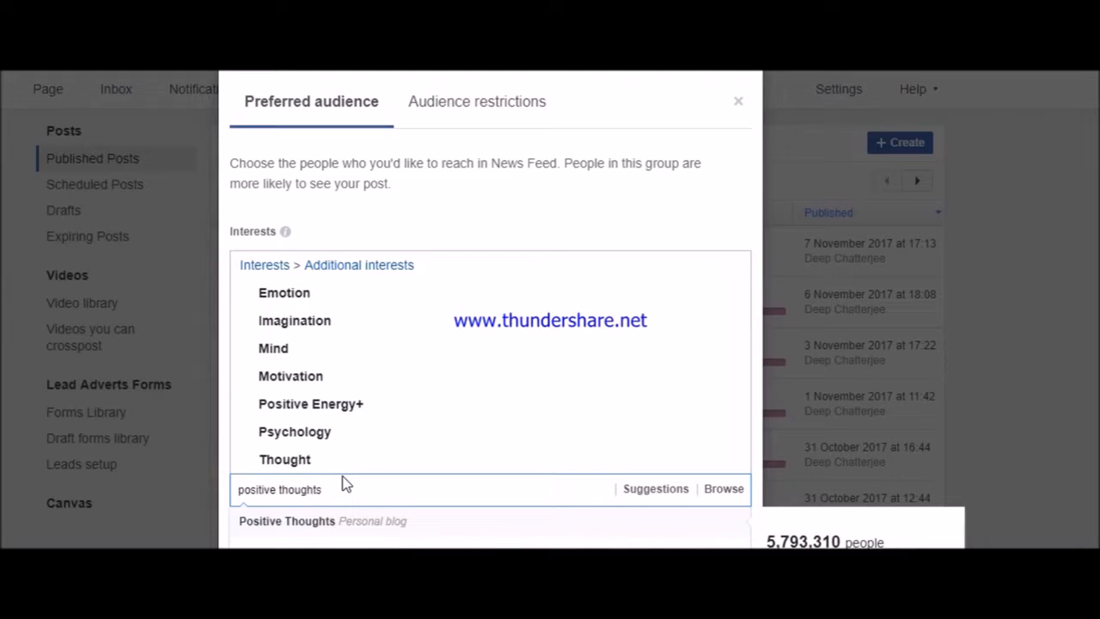
{"action": "key", "text": "BackSpace"}
{"action": "key", "text": "BackSpace"}
{"action": "key", "text": "BackSpace"}
{"action": "key", "text": "BackSpace"}
{"action": "key", "text": "BackSpace"}
{"action": "key", "text": "BackSpace"}
{"action": "key", "text": "BackSpace"}
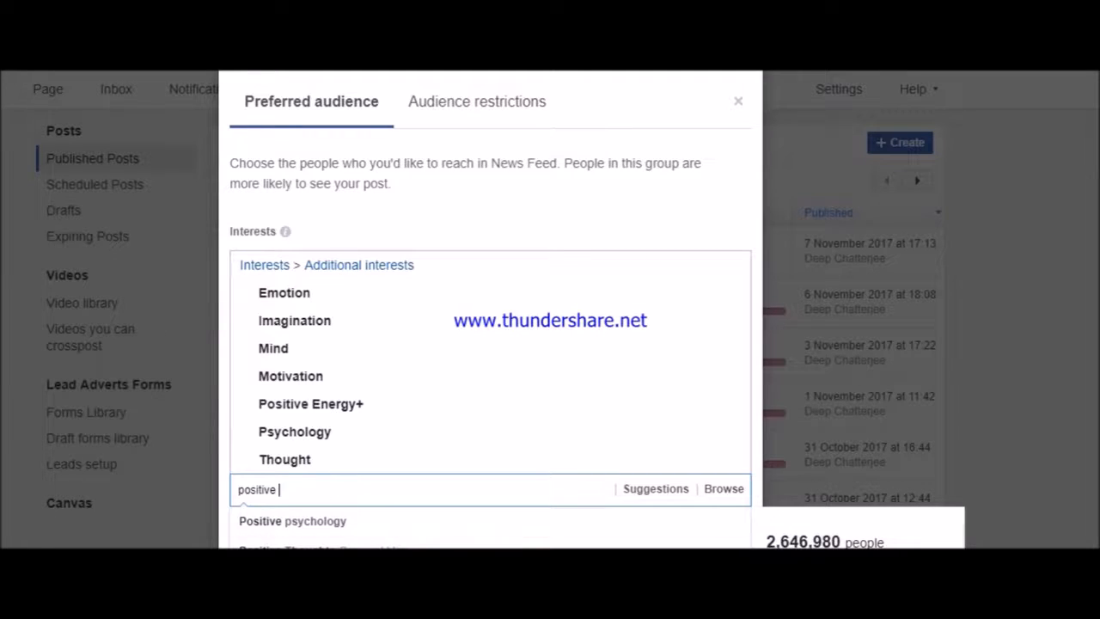
{"action": "left_click", "coordinate": [387, 574]}
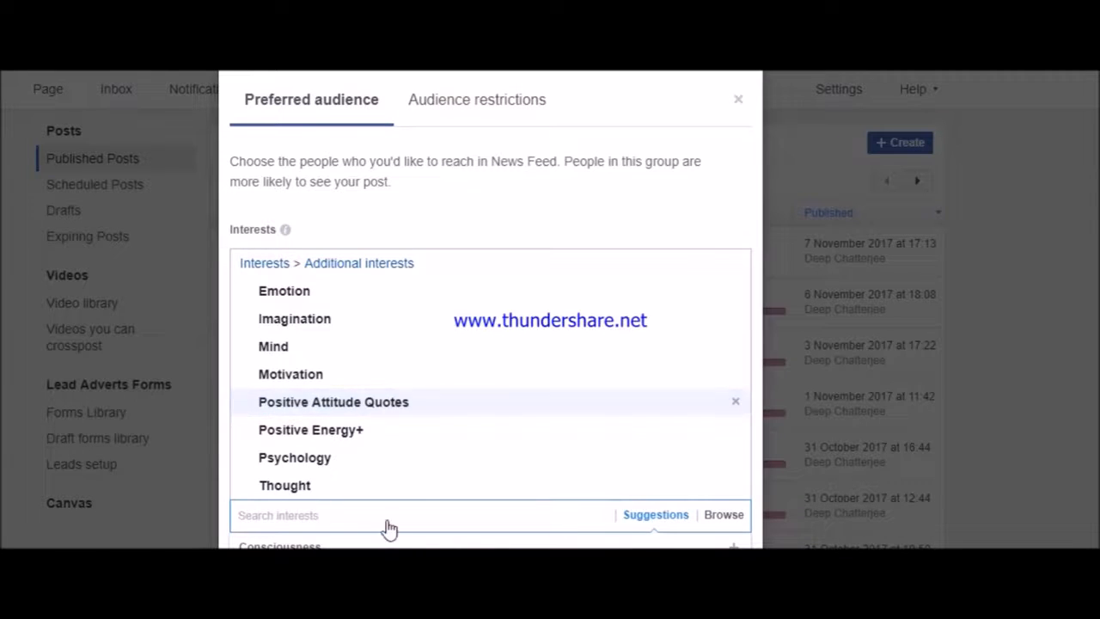
{"action": "left_click", "coordinate": [601, 155]}
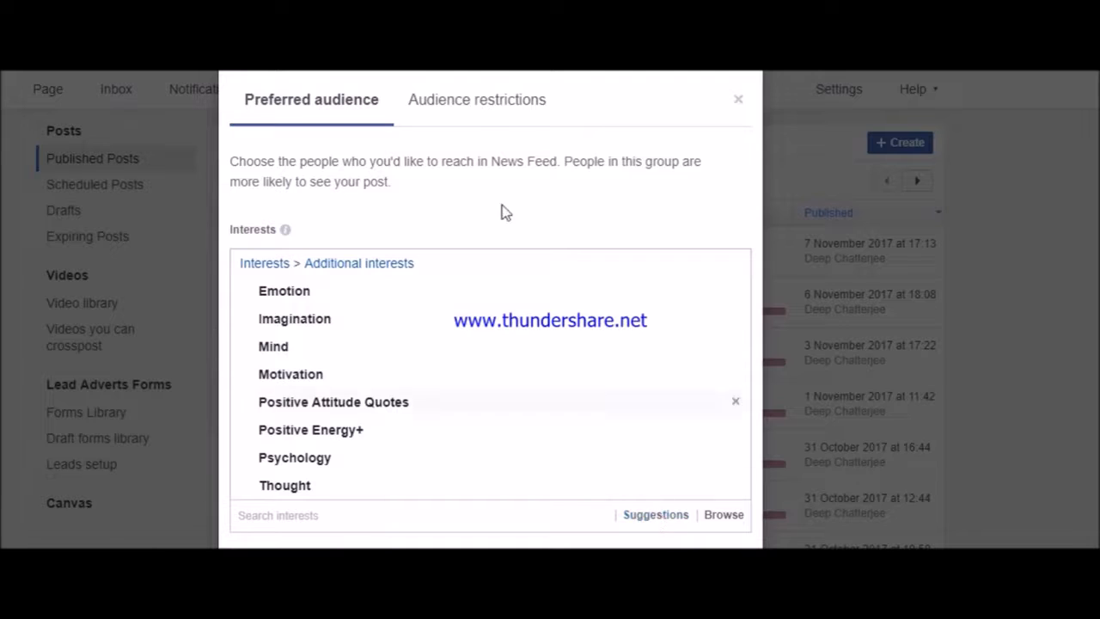
Review the age, gender, location and language options under audience restrictions, and return to the preferred audience interests.
{"action": "left_click", "coordinate": [461, 113]}
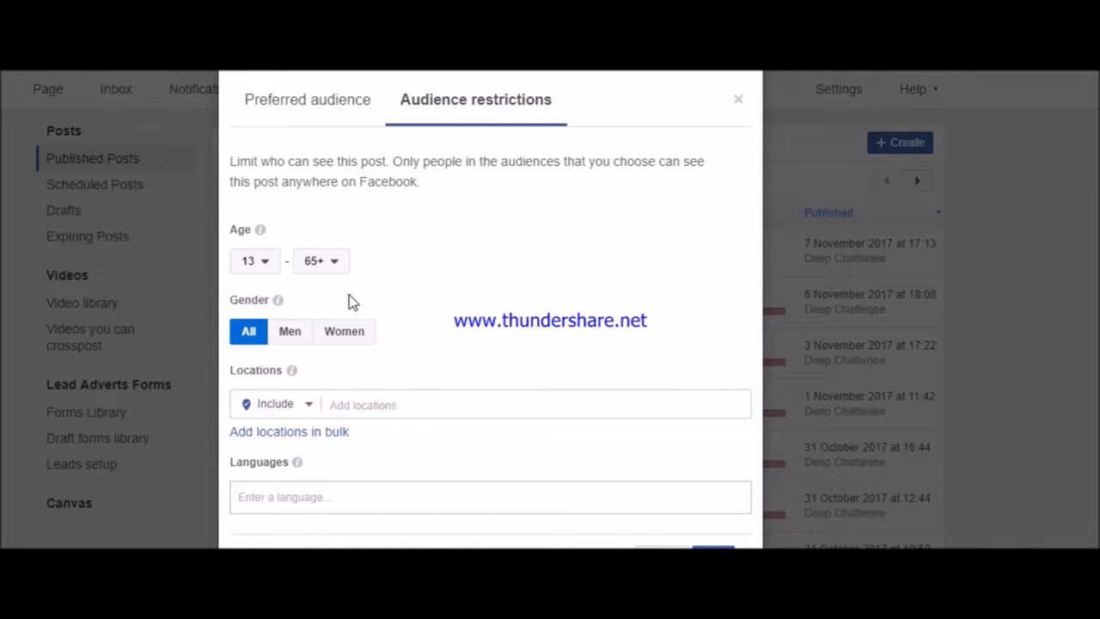
{"action": "left_click", "coordinate": [330, 100]}
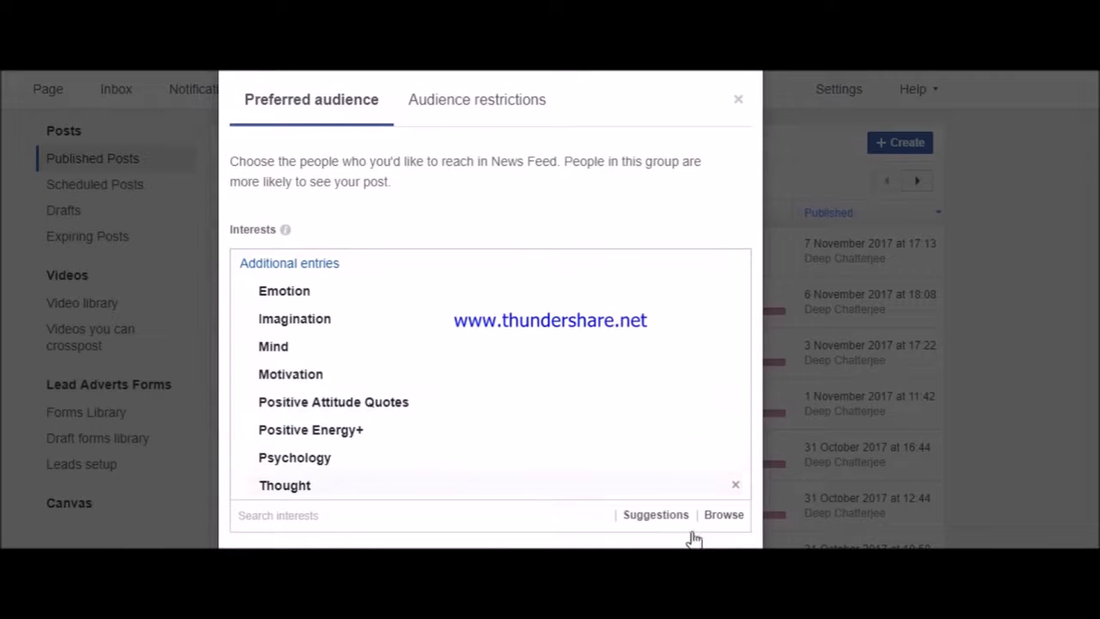